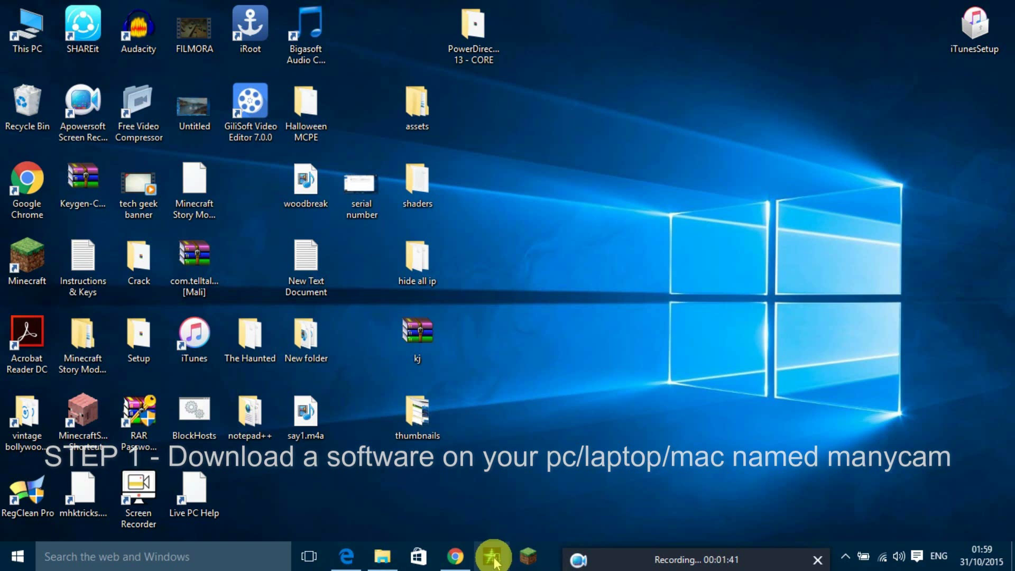
Step: Search Google for 'manycam', open manycam.com, then minimize Chrome to show the desktop
click(452, 558)
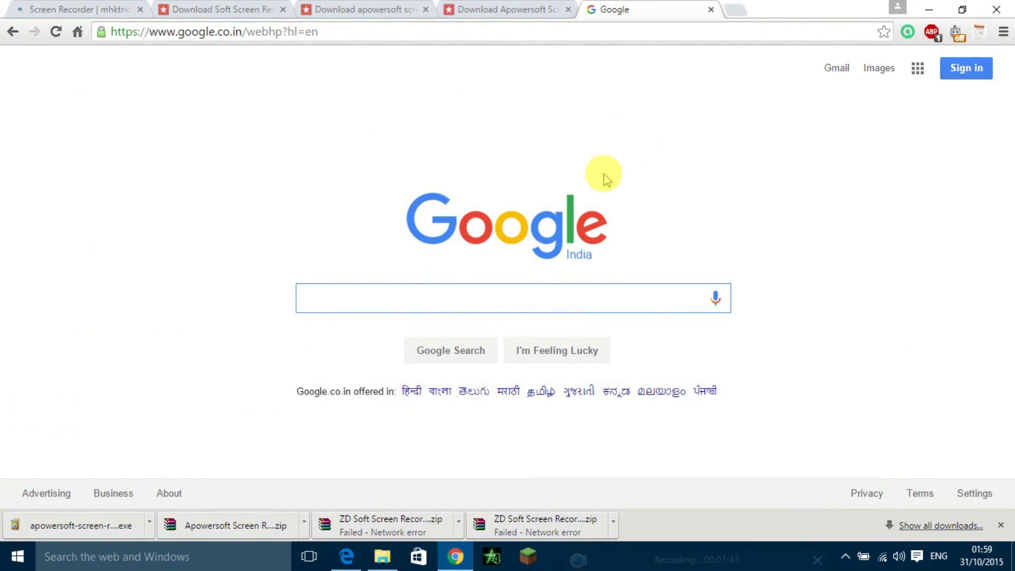
text(man)
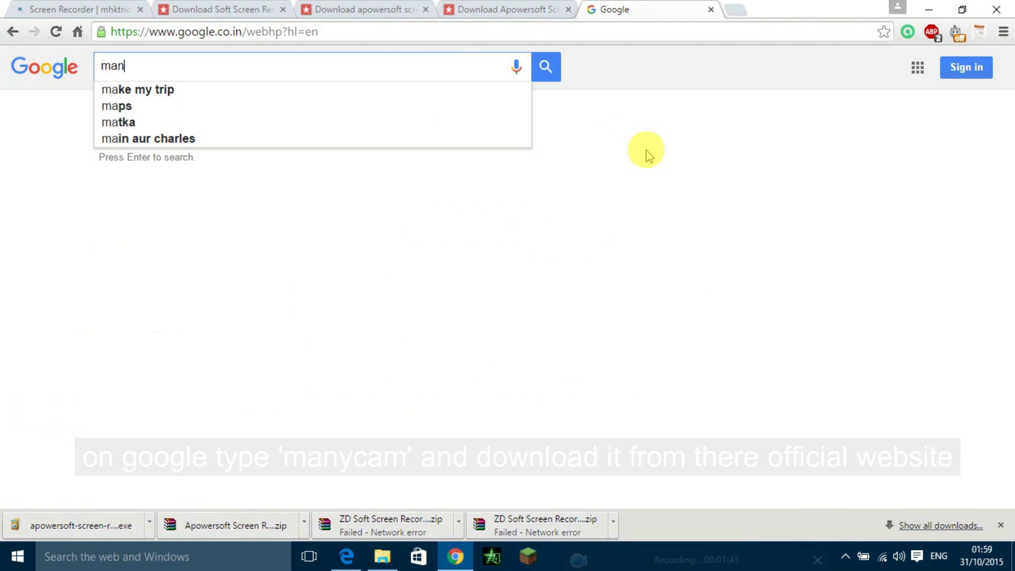
text(ycam)
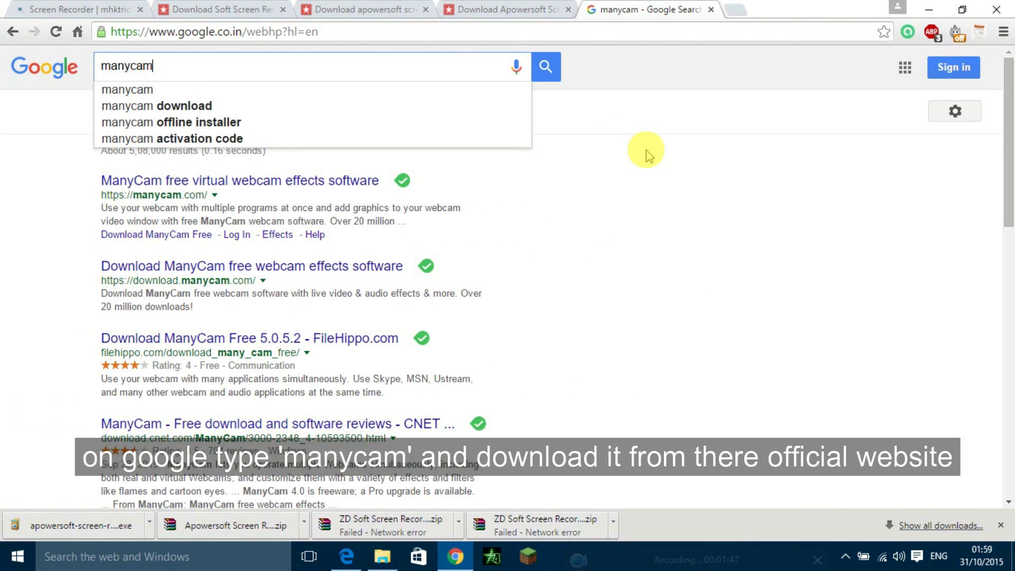
key(Return)
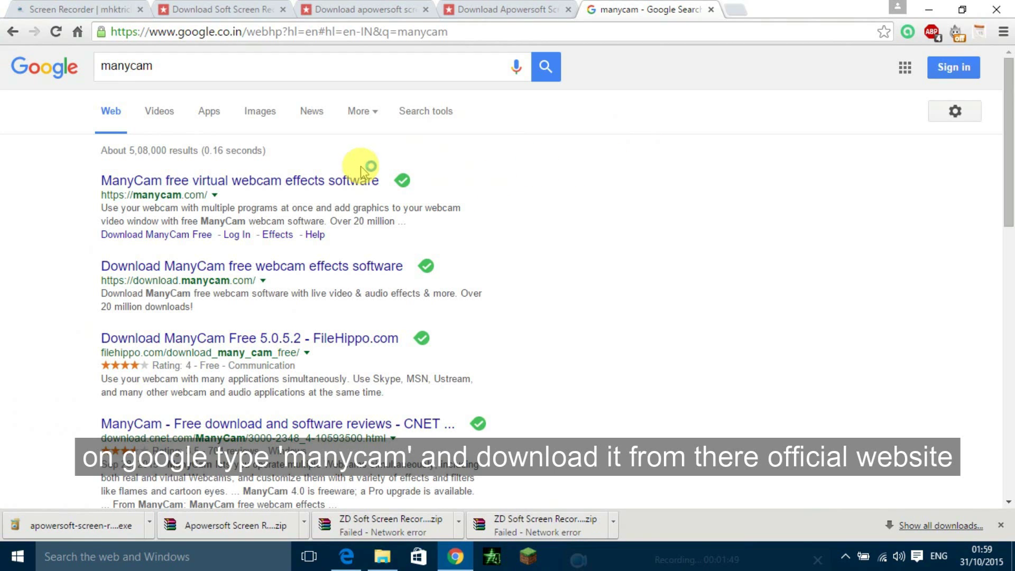
click(361, 182)
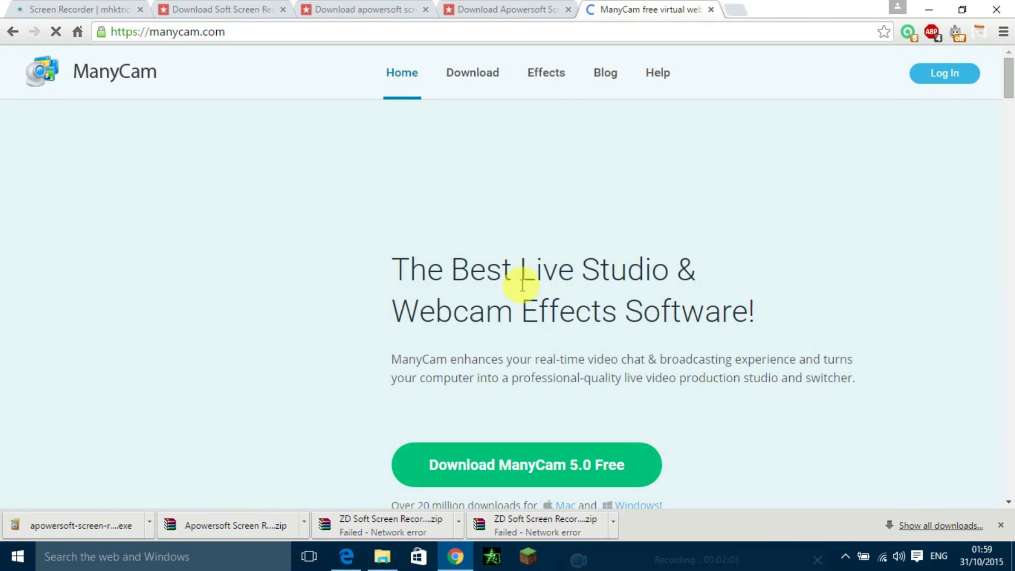
scroll(498, 220, down, 2)
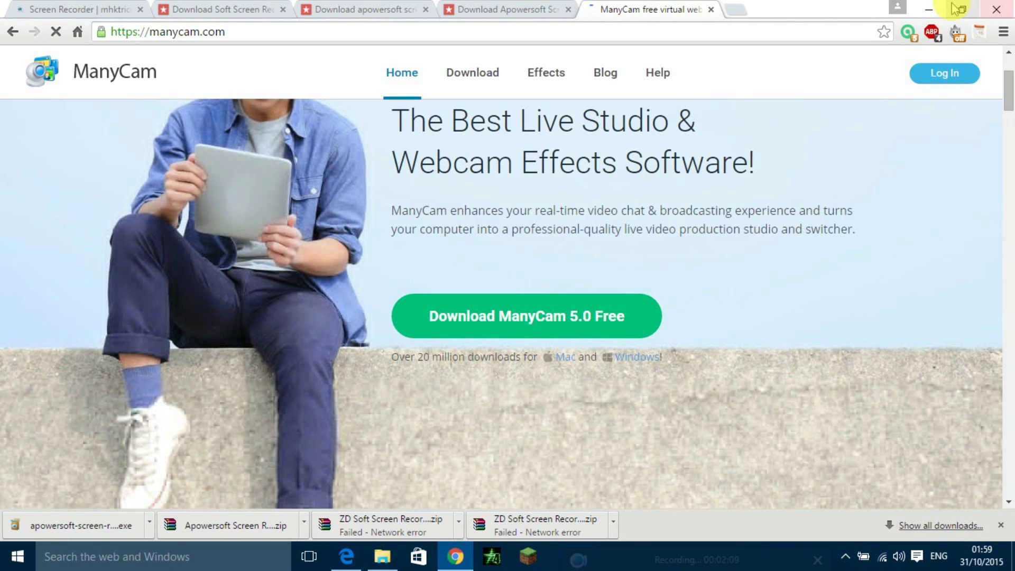
click(938, 14)
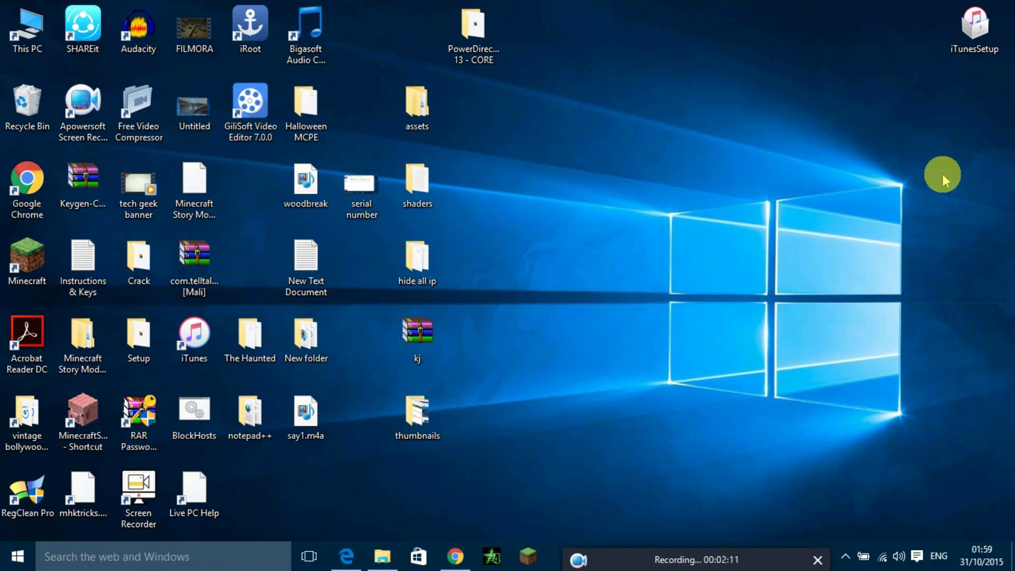
Step: Open the running ManyCam window from the taskbar's hidden tray icons
click(845, 557)
click(844, 555)
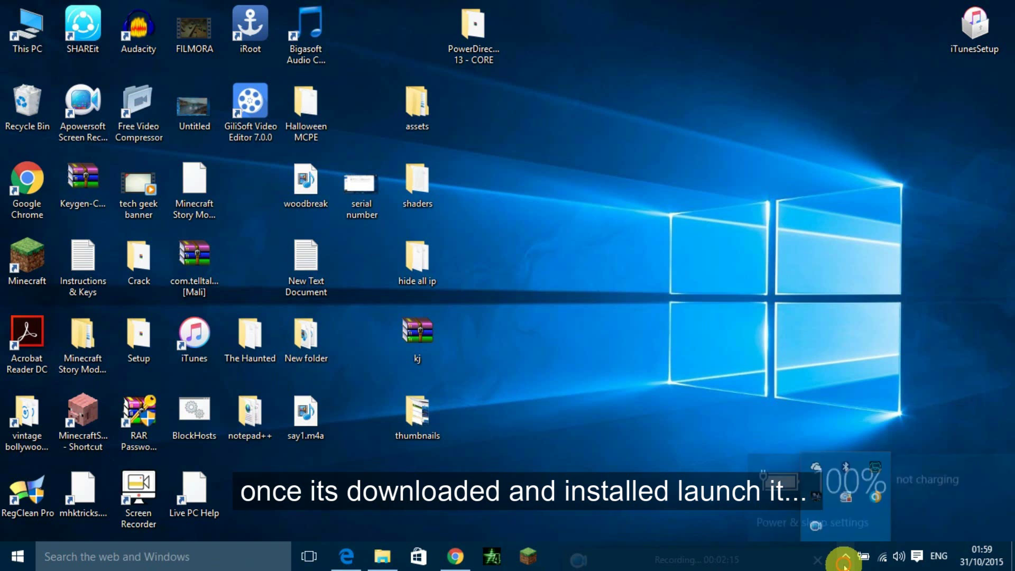
click(846, 557)
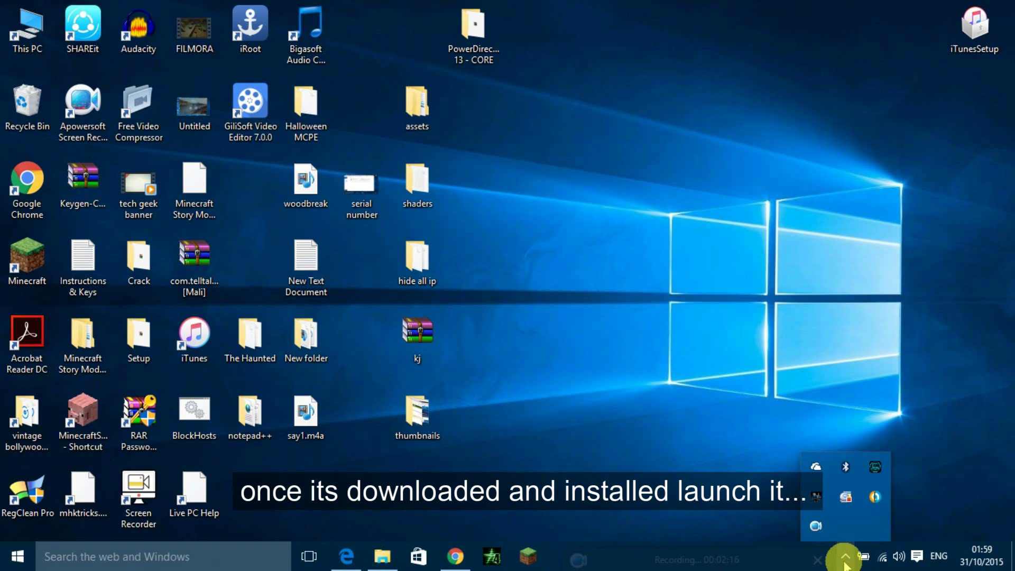
click(845, 500)
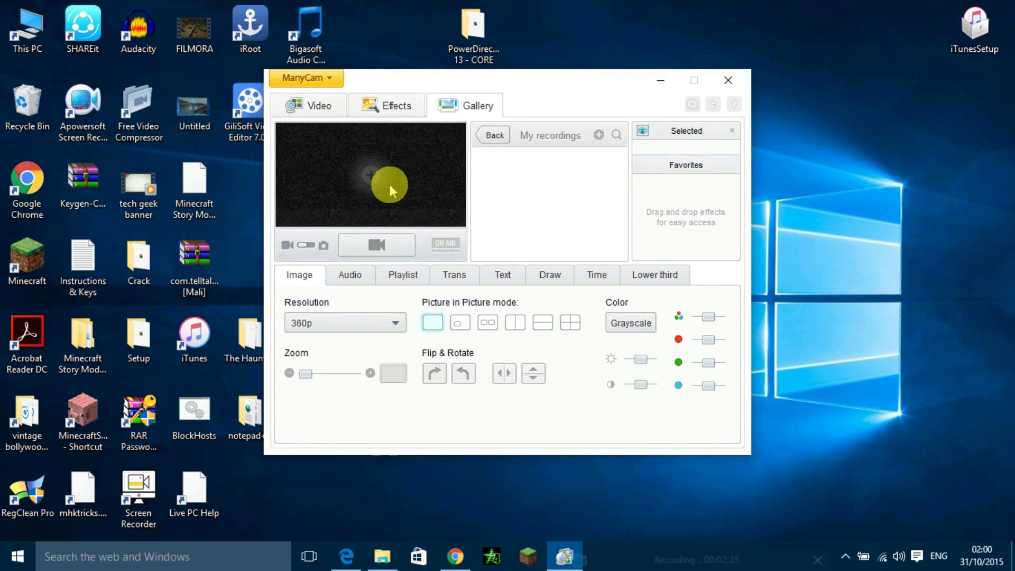
Step: Switch ManyCam to the Video tab showing the grid of live source slots
click(290, 110)
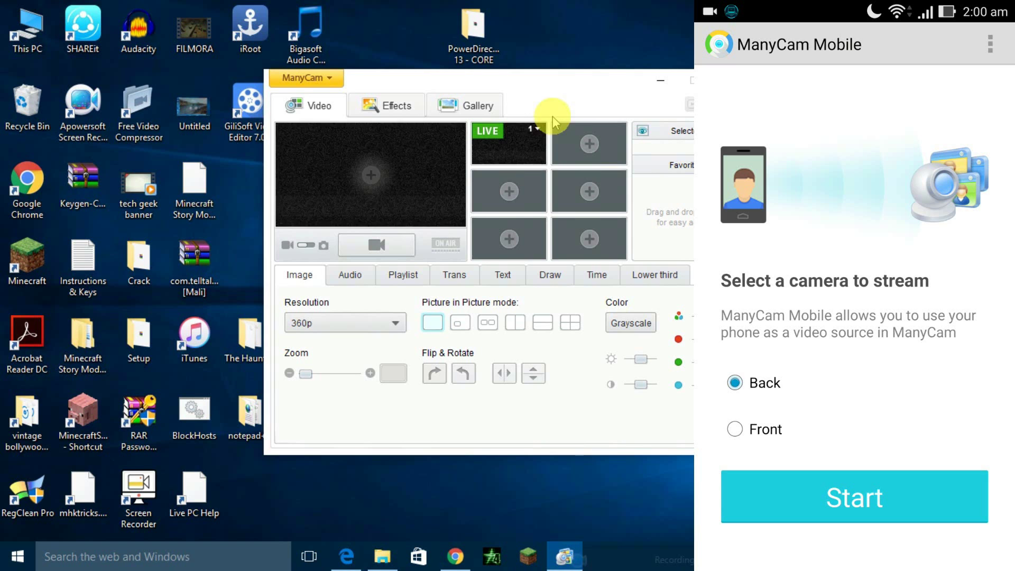
Step: Choose Add Mobile > Quick Connect from the LIVE slot's source menu
click(541, 138)
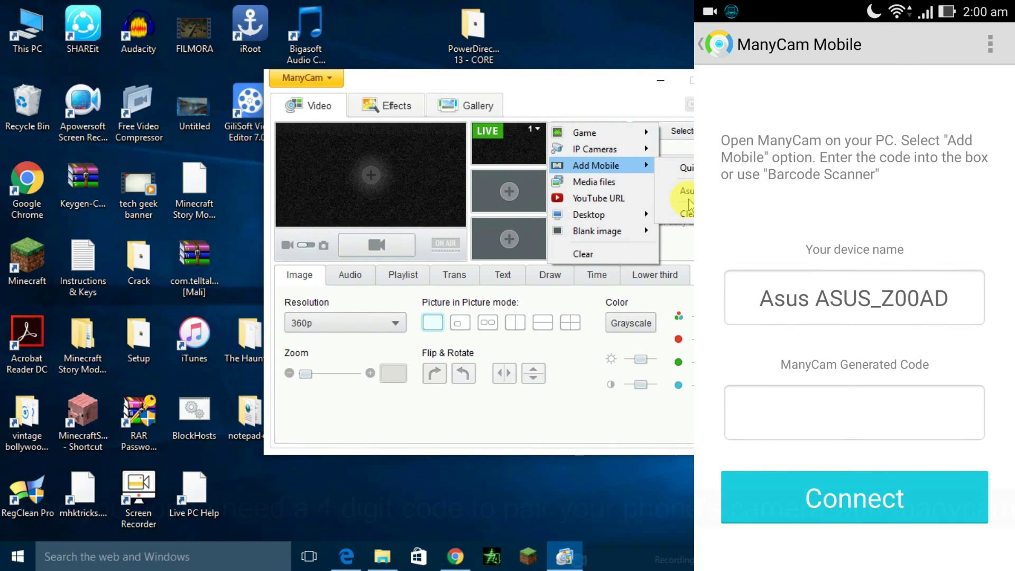
click(686, 192)
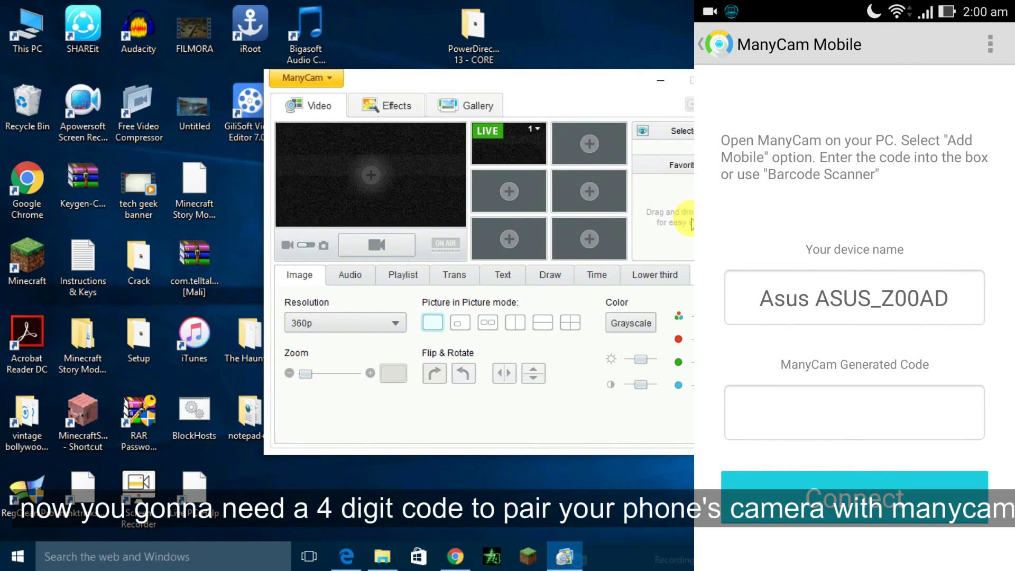
click(536, 135)
mouse_move(595, 165)
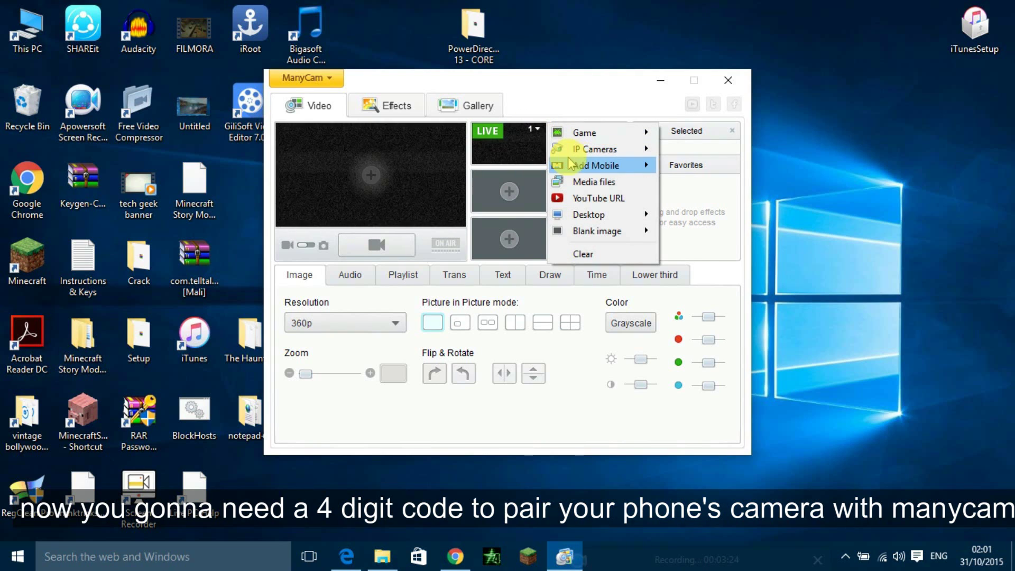
click(696, 168)
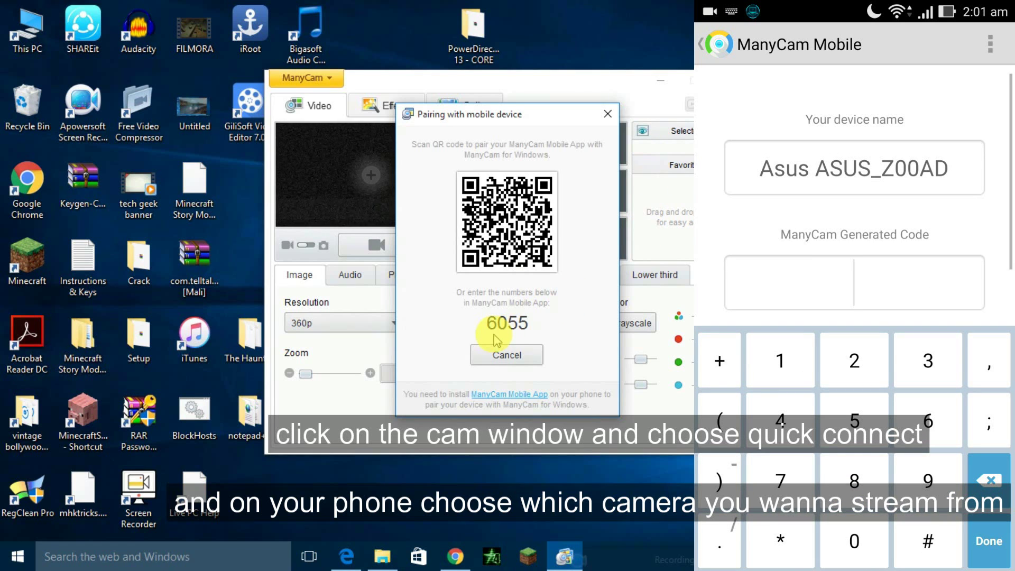
text(6055)
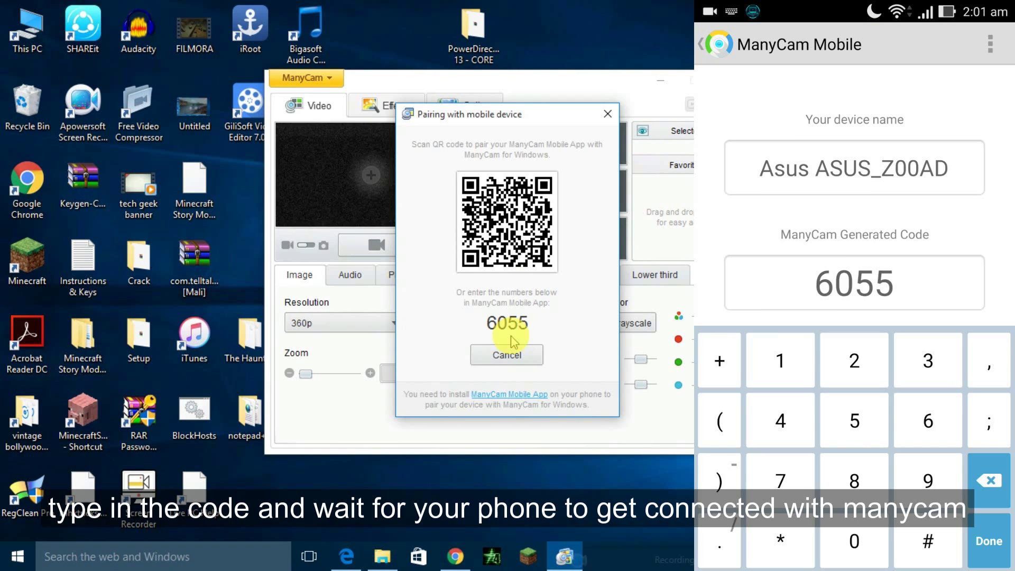
Step: Enter pairing code 6055 in ManyCam Mobile's Generated Code field and confirm it
key(Return)
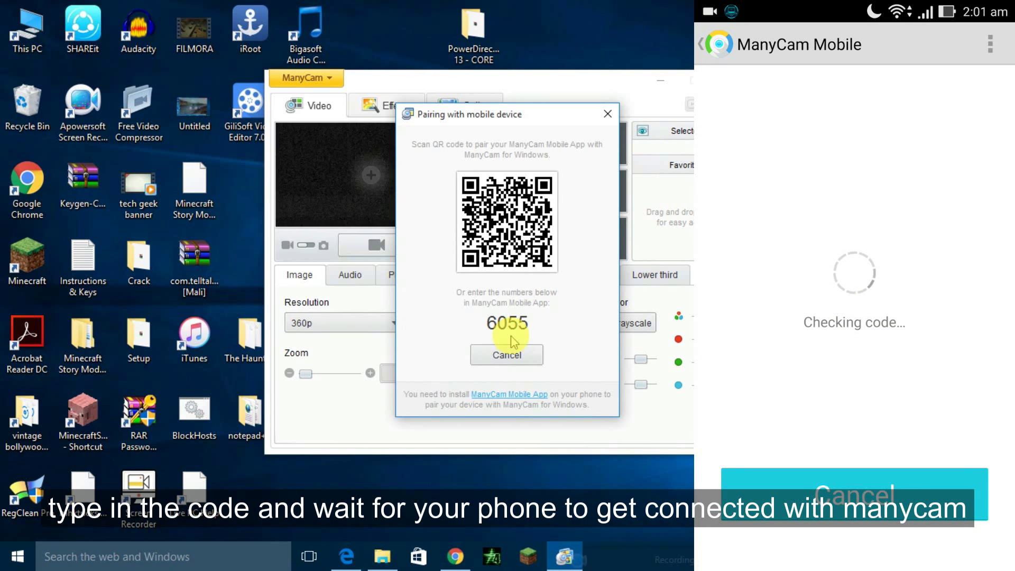